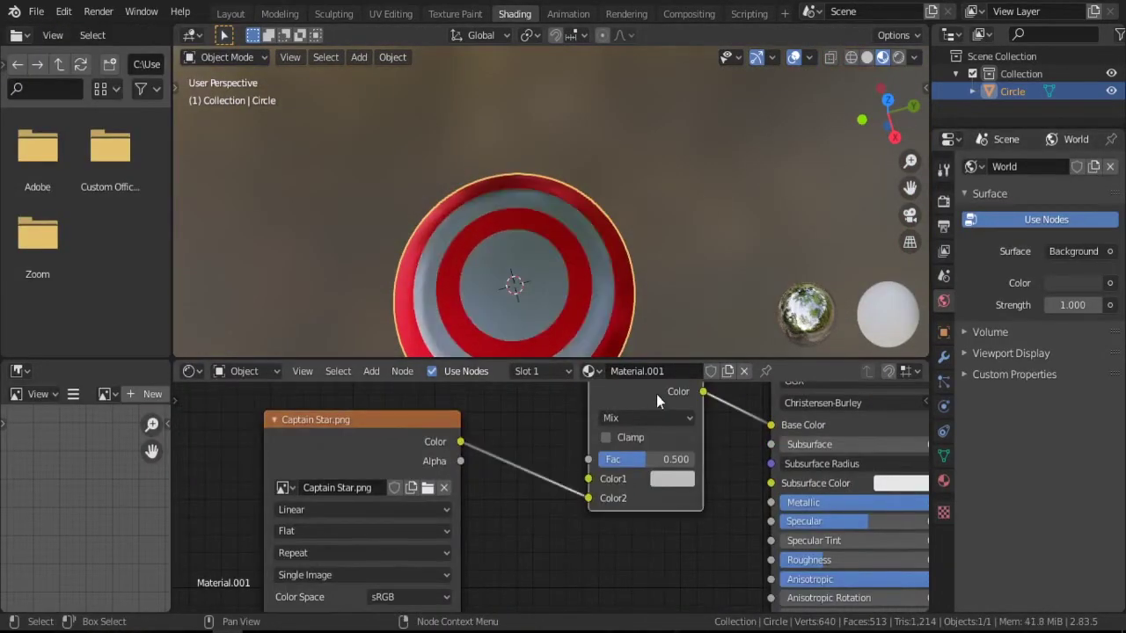
Add Mapping and Texture Coordinate nodes ahead of the star image texture with Ctrl+T, then switch to UV Editing.
{"action": "key", "text": "ctrl+t"}
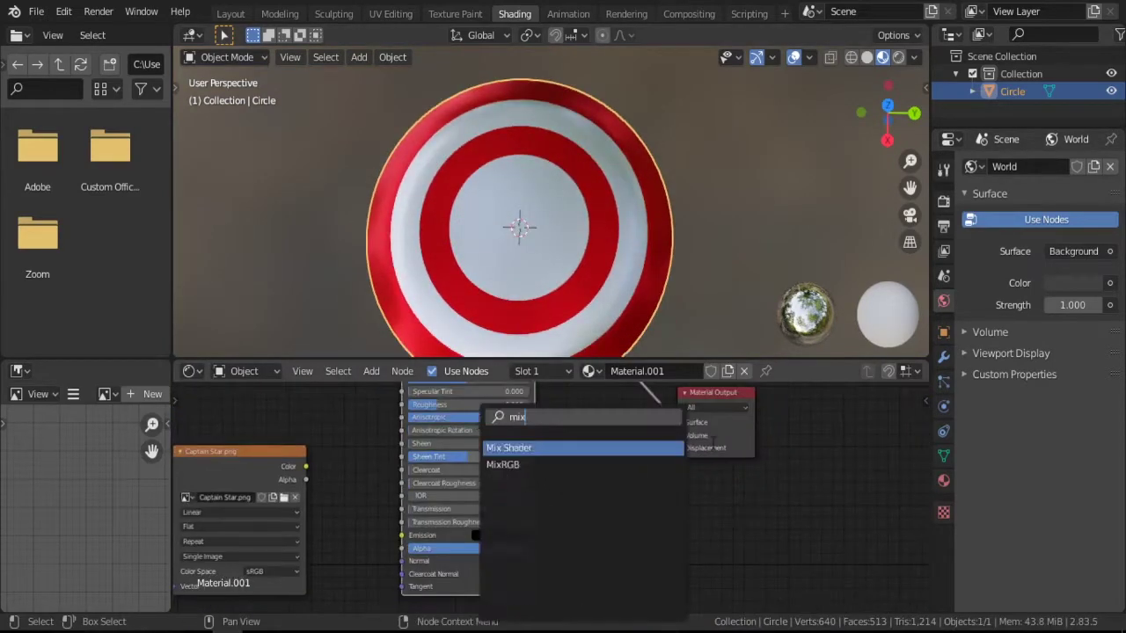
{"action": "left_click", "coordinate": [390, 15]}
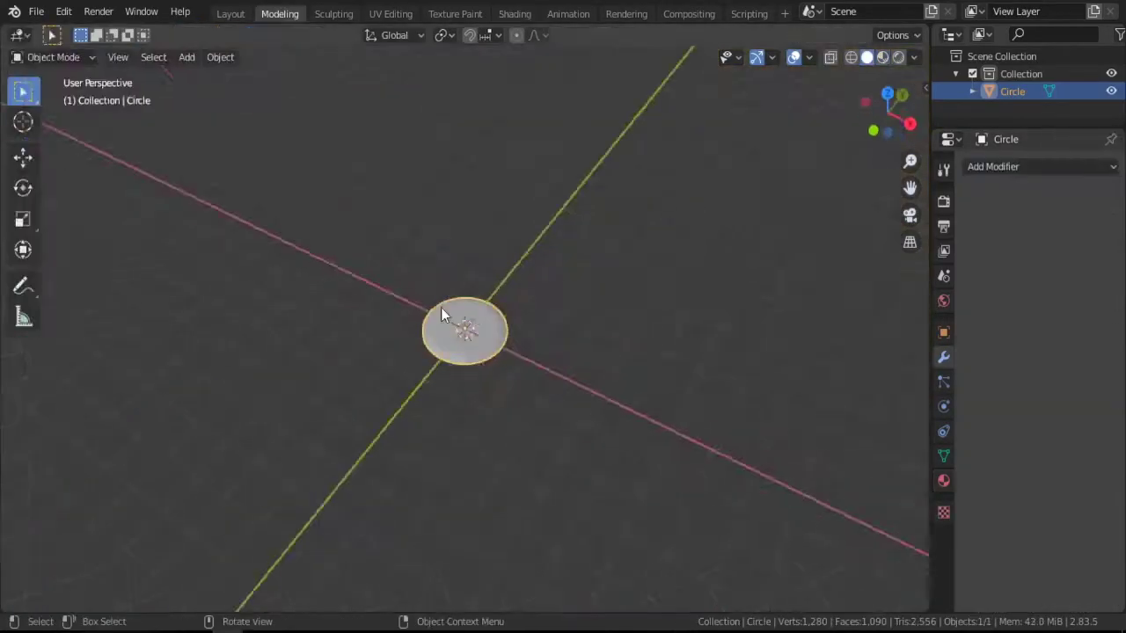
Import Captain-Star.svg from the Downloads folder as a Scalable Vector Graphics file.
{"action": "left_click", "coordinate": [36, 10]}
{"action": "left_click", "coordinate": [263, 302]}
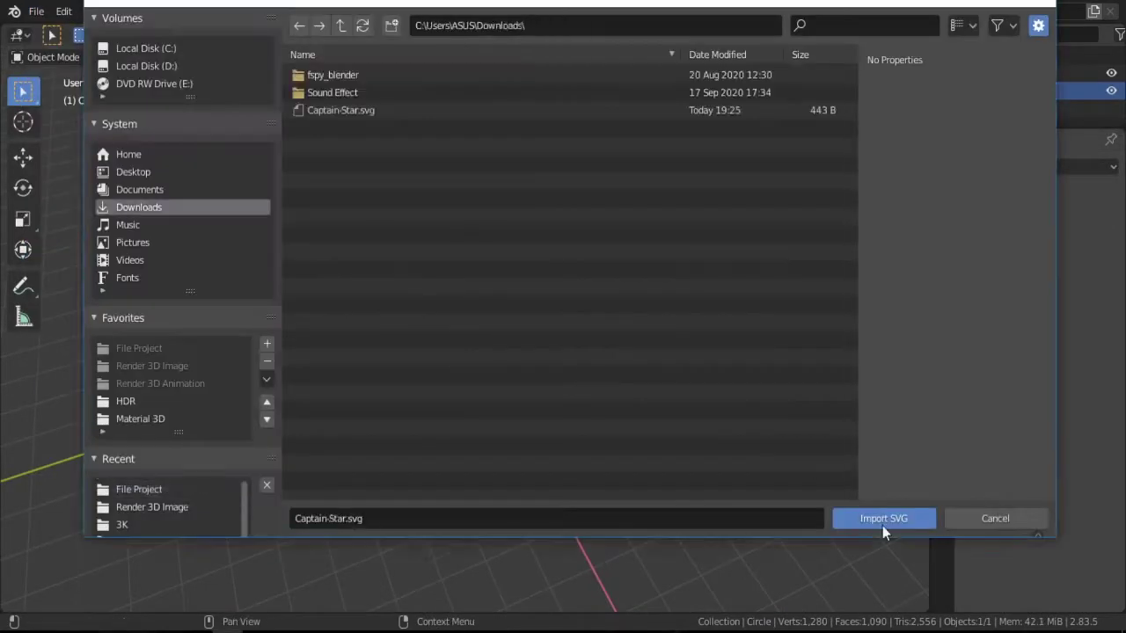
{"action": "left_click", "coordinate": [879, 519]}
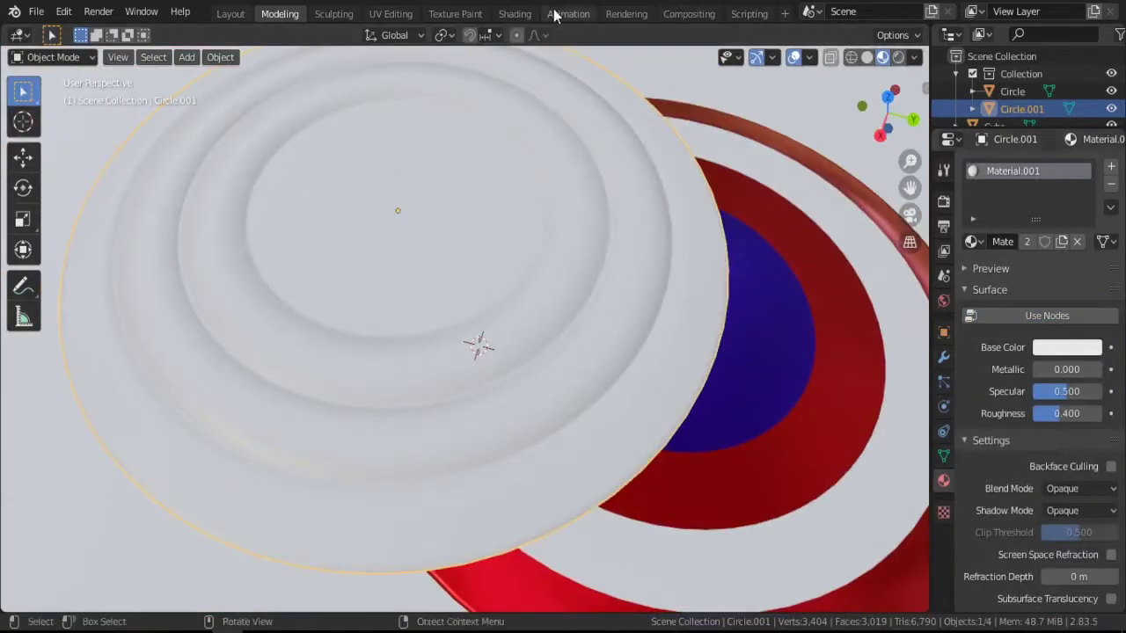
Switch to the Shading workspace to build the second shield's metallic material.
{"action": "left_click", "coordinate": [515, 13]}
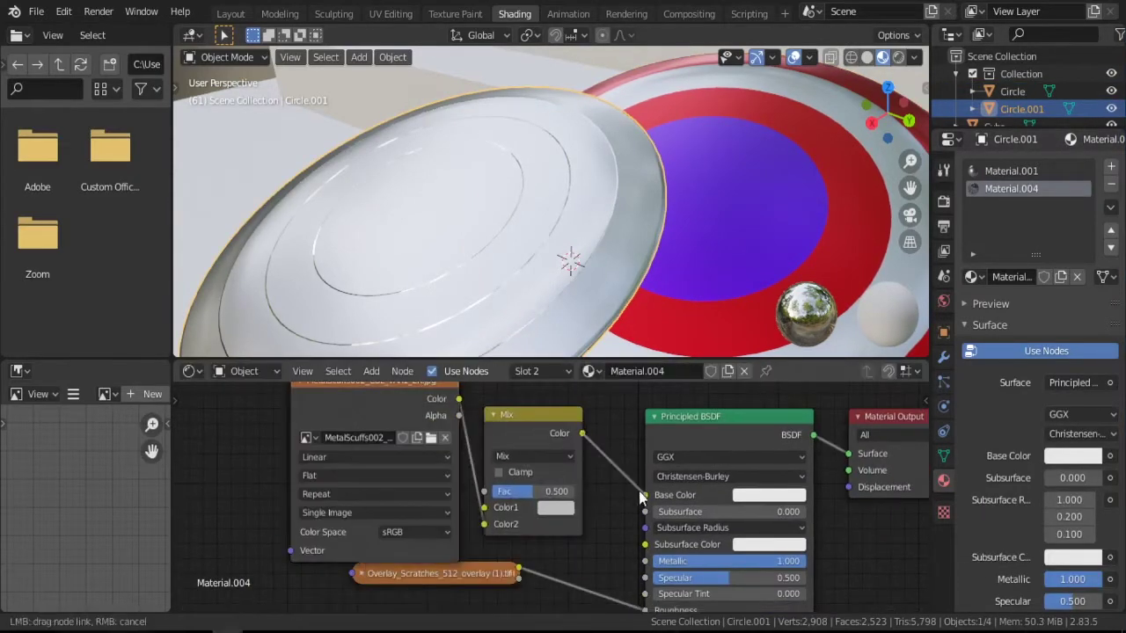
Wire the Mix node's Color output into the Principled BSDF Base Color socket.
{"action": "left_click_drag", "start_coordinate": [639, 491], "coordinate": [645, 494]}
{"action": "middle_click_drag", "start_coordinate": [844, 264], "coordinate": [785, 327]}
{"action": "scroll", "coordinate": [616, 490], "scroll_direction": "down", "scroll_amount": 3}
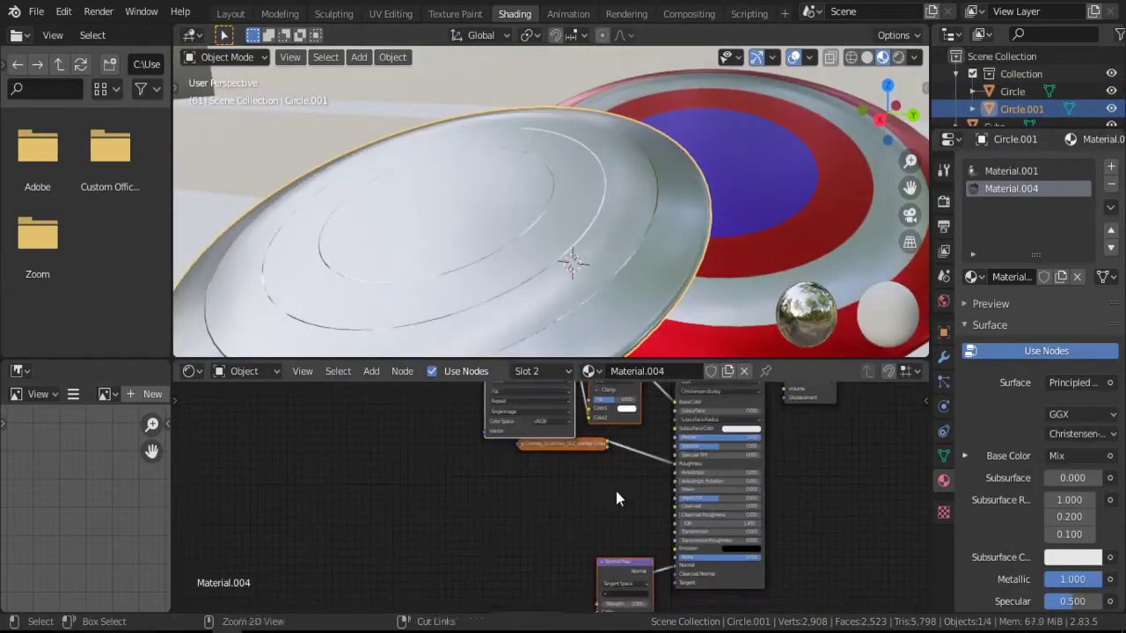